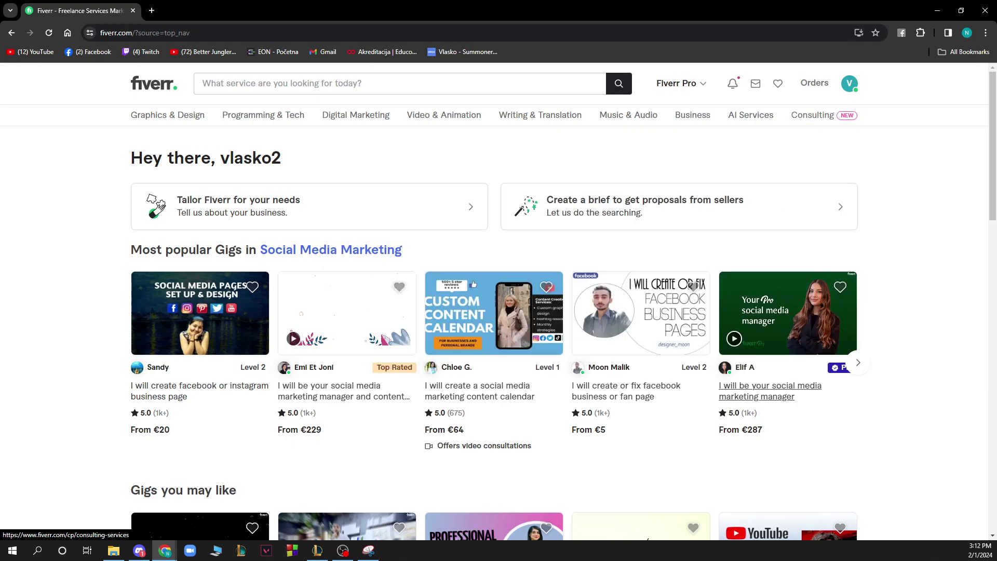
Preview the recent and popular searches in the Fiverr search box, then dismiss them
{"action": "left_click", "coordinate": [336, 83]}
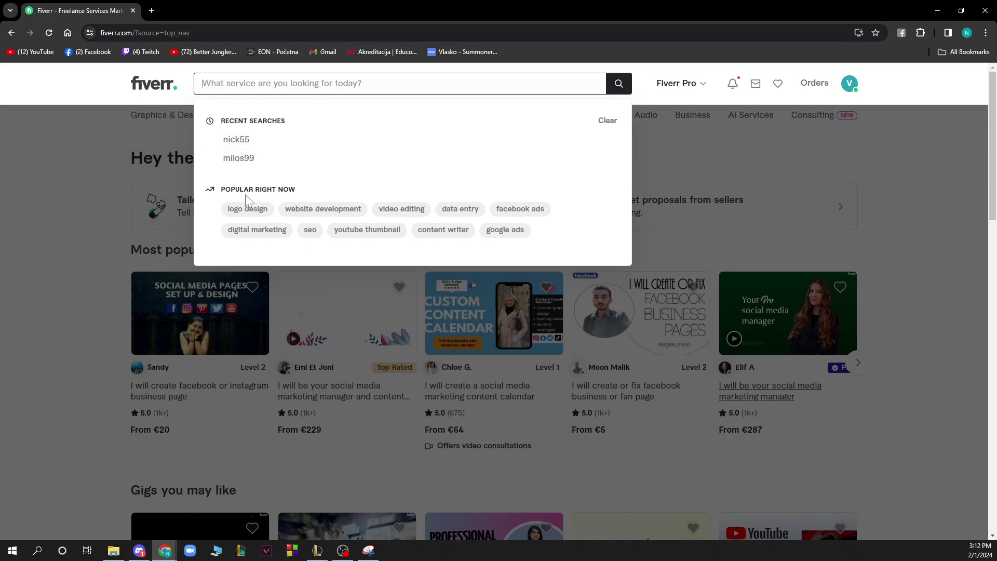
{"action": "left_click", "coordinate": [61, 217]}
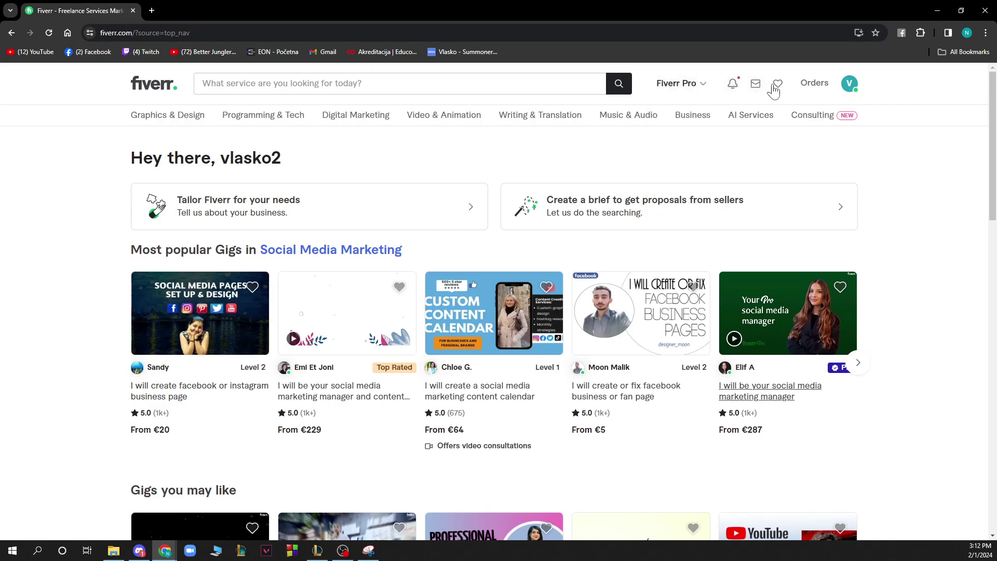
{"action": "mouse_move", "coordinate": [814, 83]}
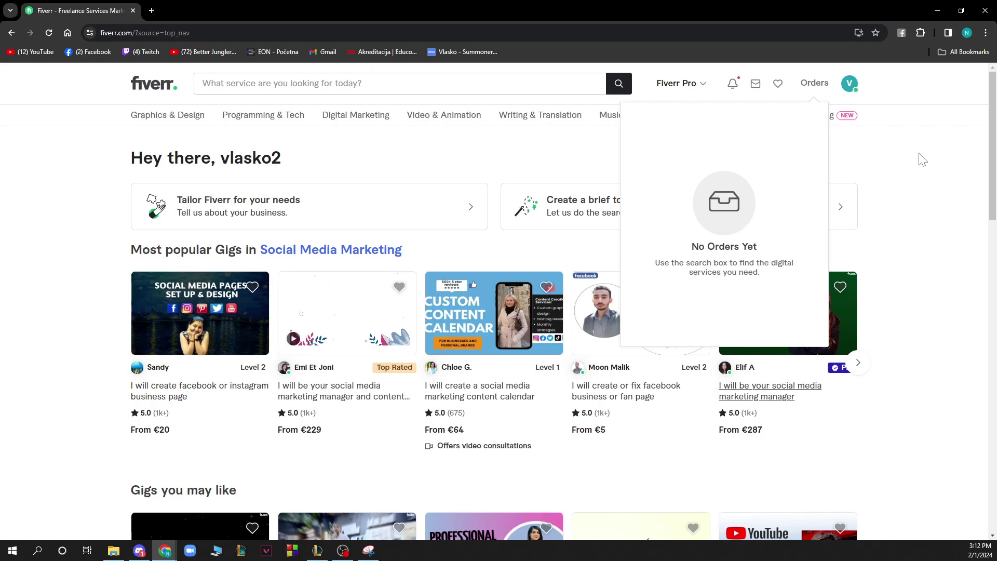
Browse the account menu's € EUR currency list and close everything without changing currency
{"action": "left_click", "coordinate": [851, 83]}
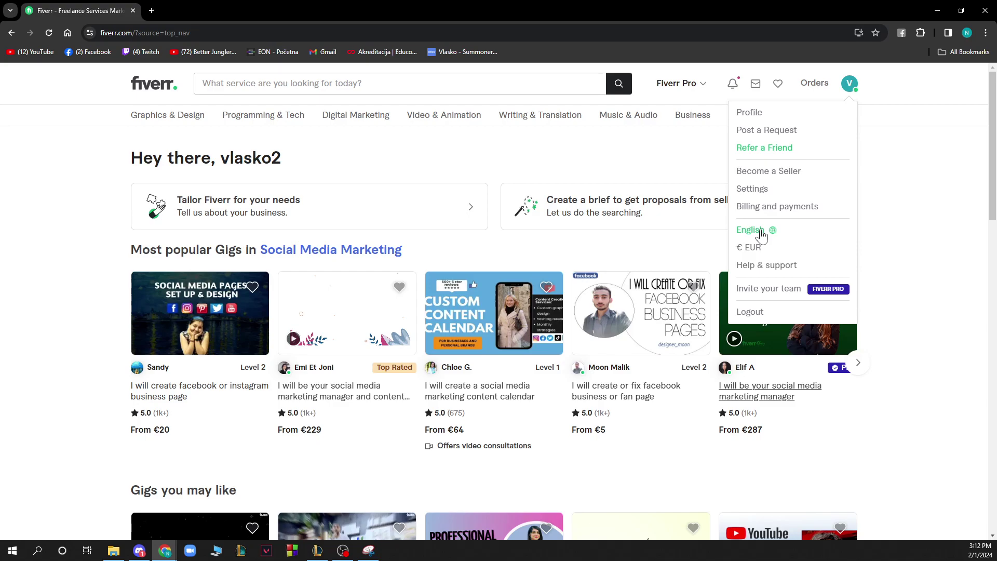
{"action": "left_click", "coordinate": [749, 248]}
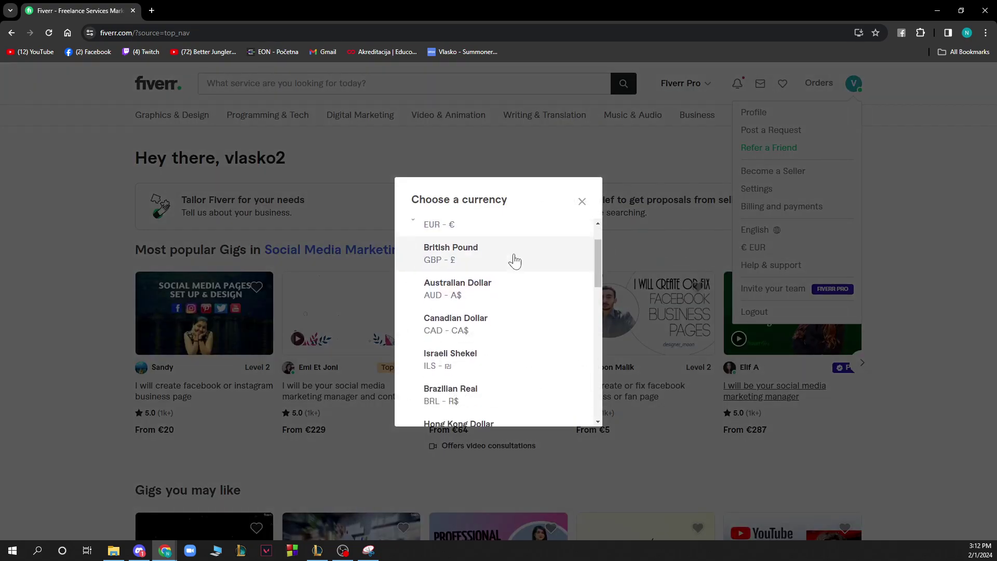
{"action": "scroll", "coordinate": [516, 260], "scroll_direction": "down", "scroll_amount": 3}
{"action": "left_click", "coordinate": [582, 202]}
{"action": "left_click", "coordinate": [850, 83]}
{"action": "left_click", "coordinate": [928, 245]}
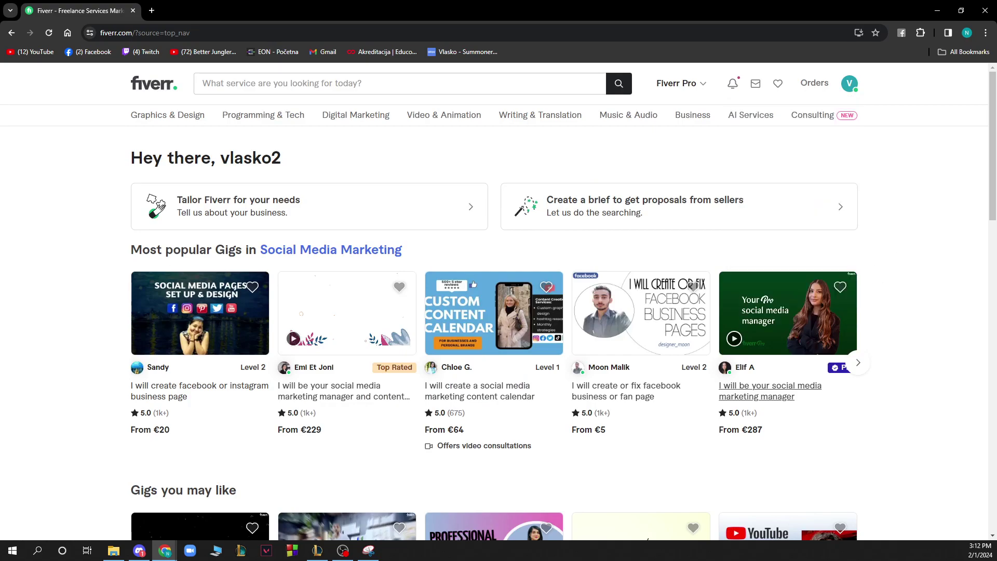
Bring up the Snipping Tool capture of the six-point tips list and nudge its window
{"action": "left_click", "coordinate": [368, 551]}
{"action": "left_click_drag", "start_coordinate": [427, 117], "coordinate": [444, 113]}
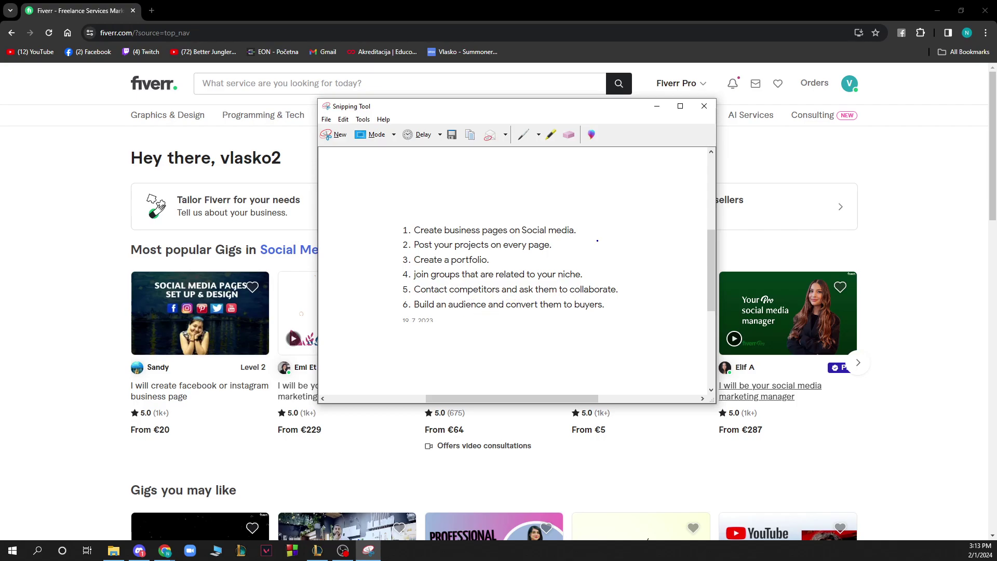
Close the tips snip and decline saving its changes
{"action": "left_click", "coordinate": [704, 107]}
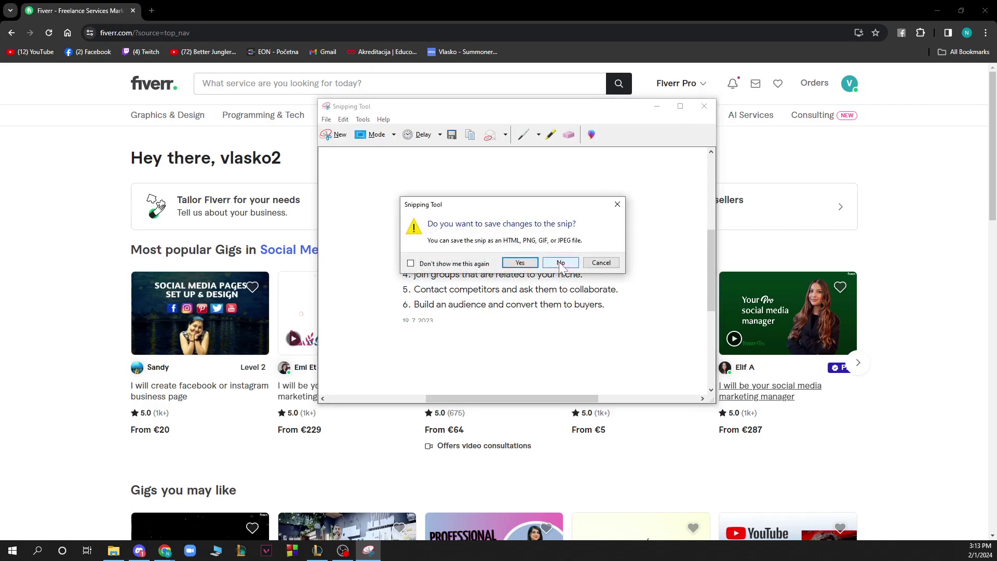
{"action": "left_click", "coordinate": [562, 263]}
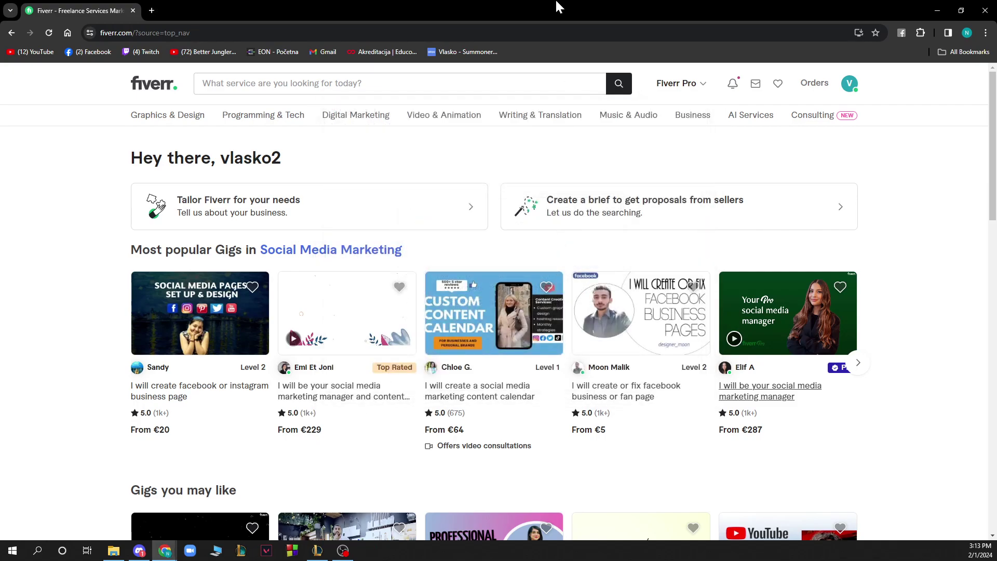